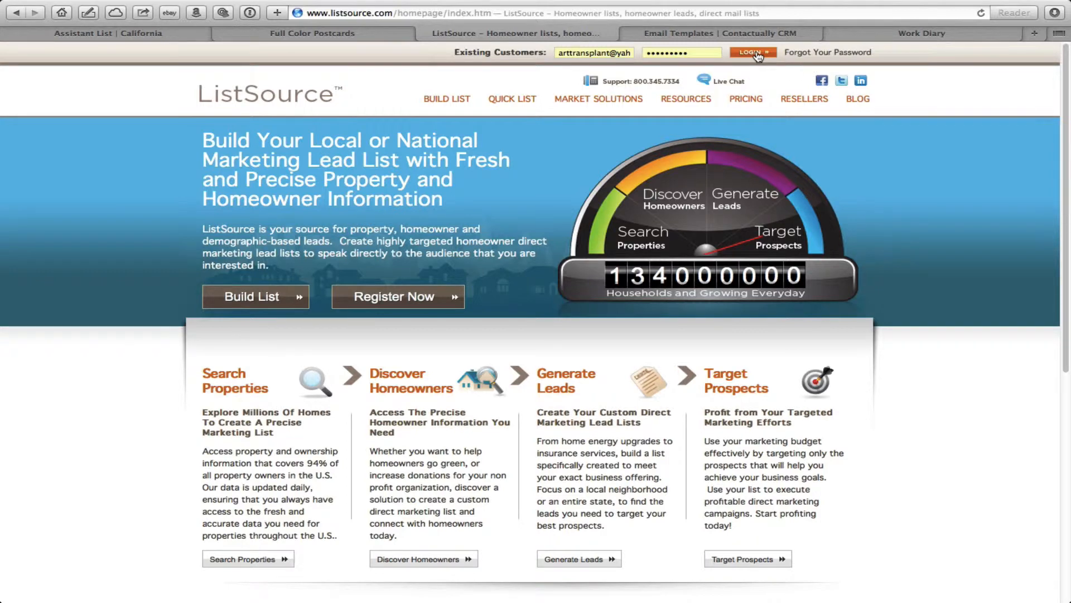
# - Log in to the account and open the saved search YellowLetters-10-21-14-SFR to review its criteria
pyautogui.click(757, 53)
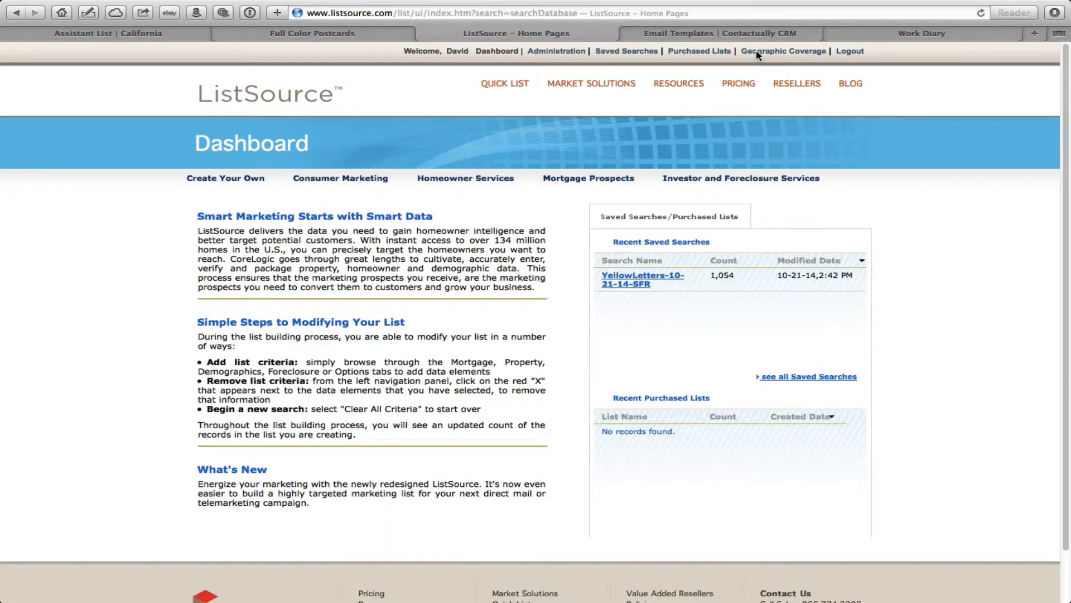
pyautogui.click(629, 285)
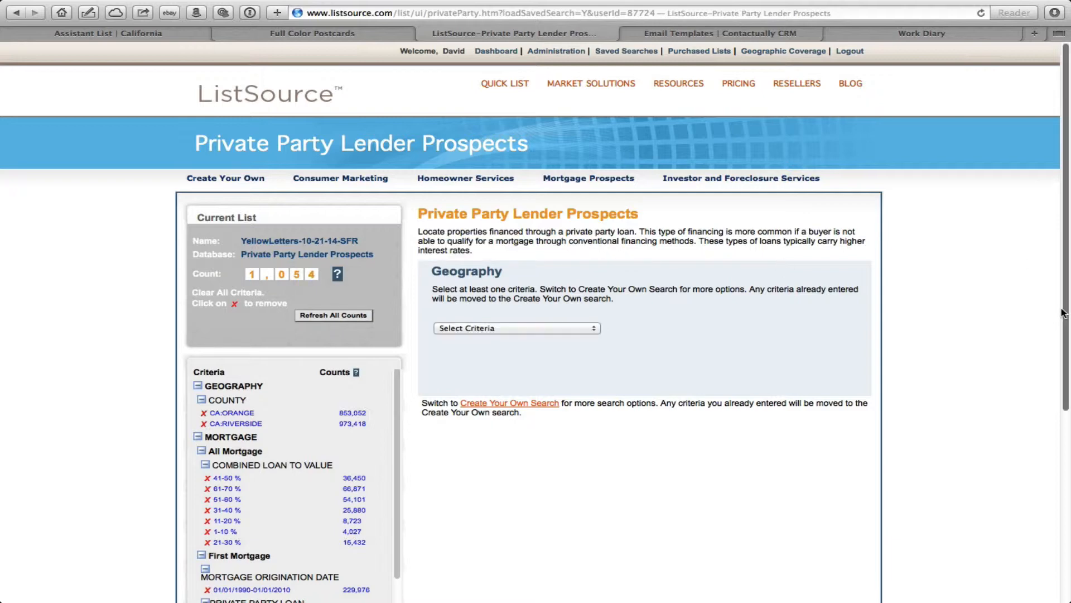
pyautogui.scroll(-3, 958, 419)
pyautogui.scroll(-3, 957, 420)
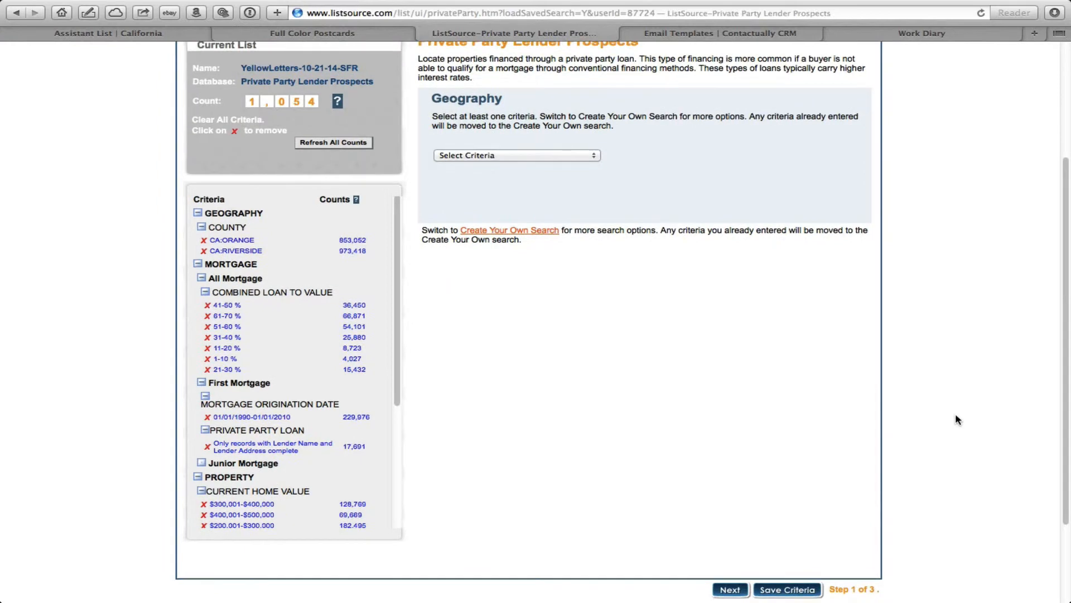
pyautogui.scroll(3, 958, 419)
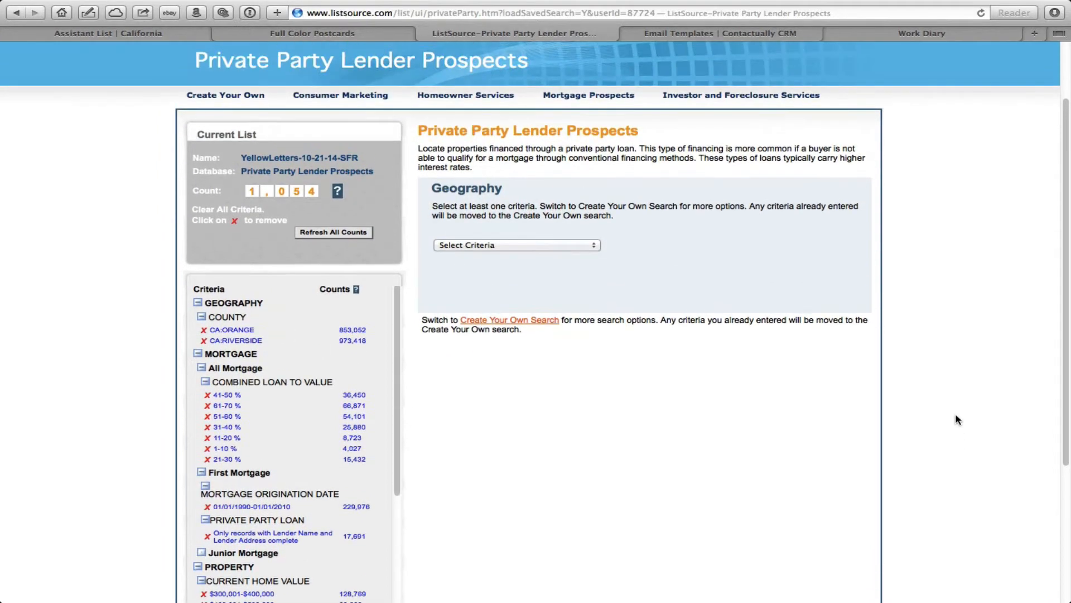
# - Choose County as the geography criterion and California as the state to list its counties
pyautogui.click(587, 246)
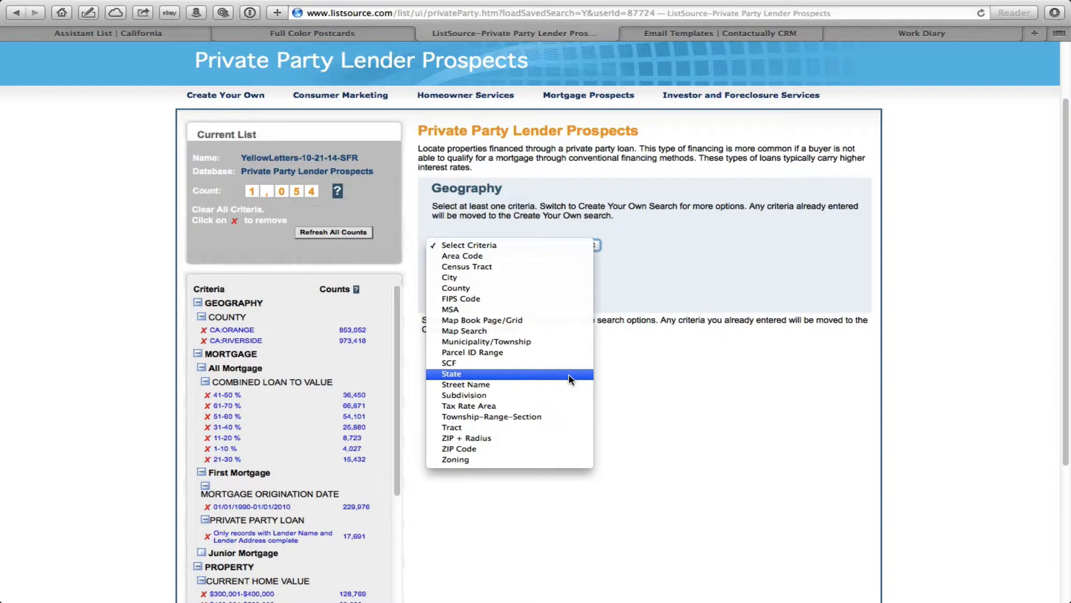
pyautogui.click(544, 291)
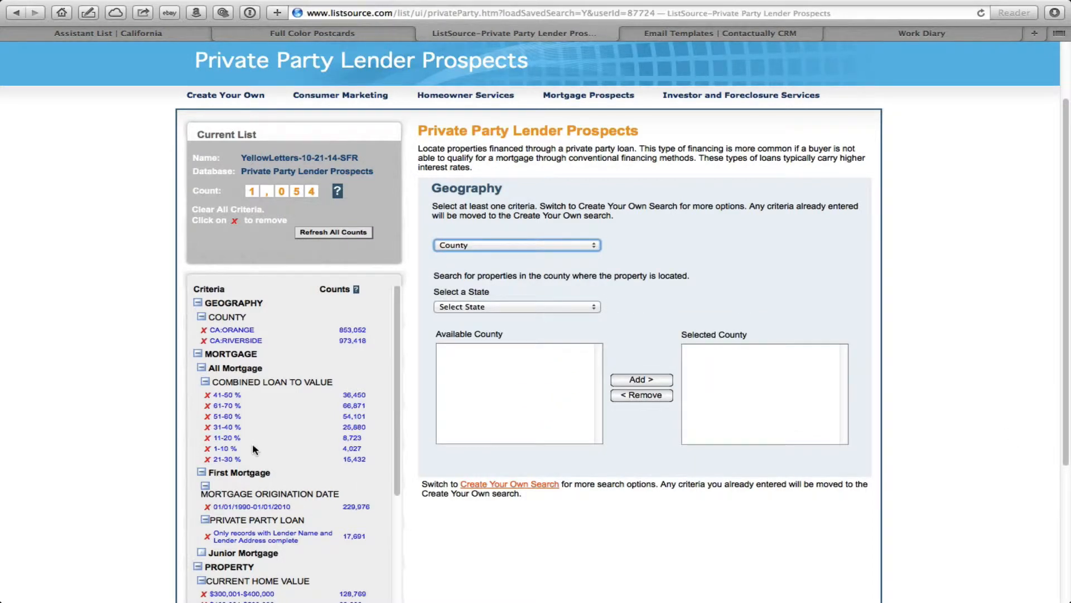
pyautogui.click(554, 306)
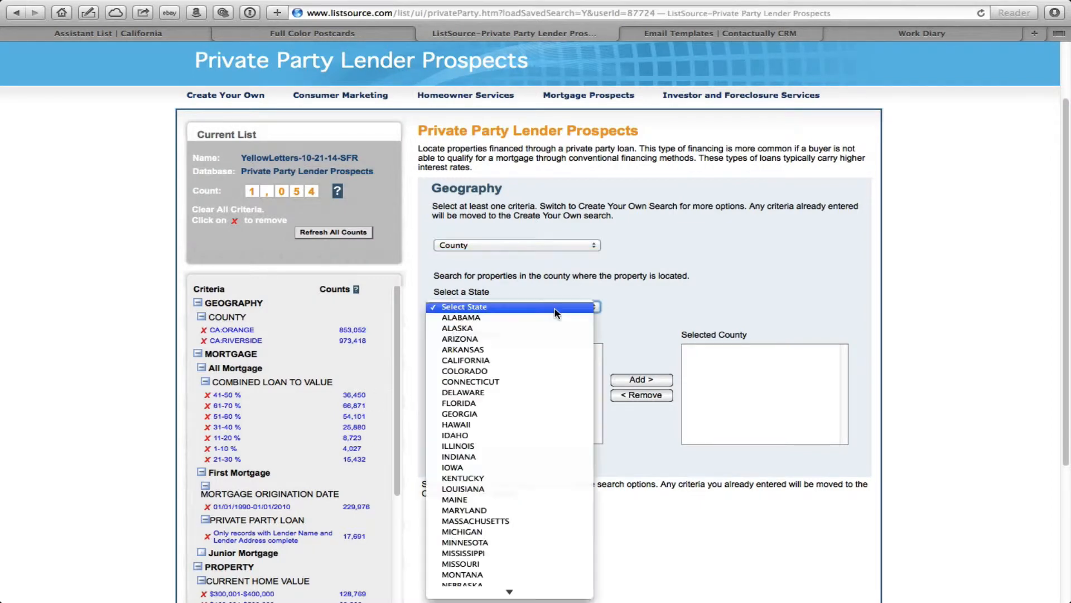
pyautogui.click(554, 363)
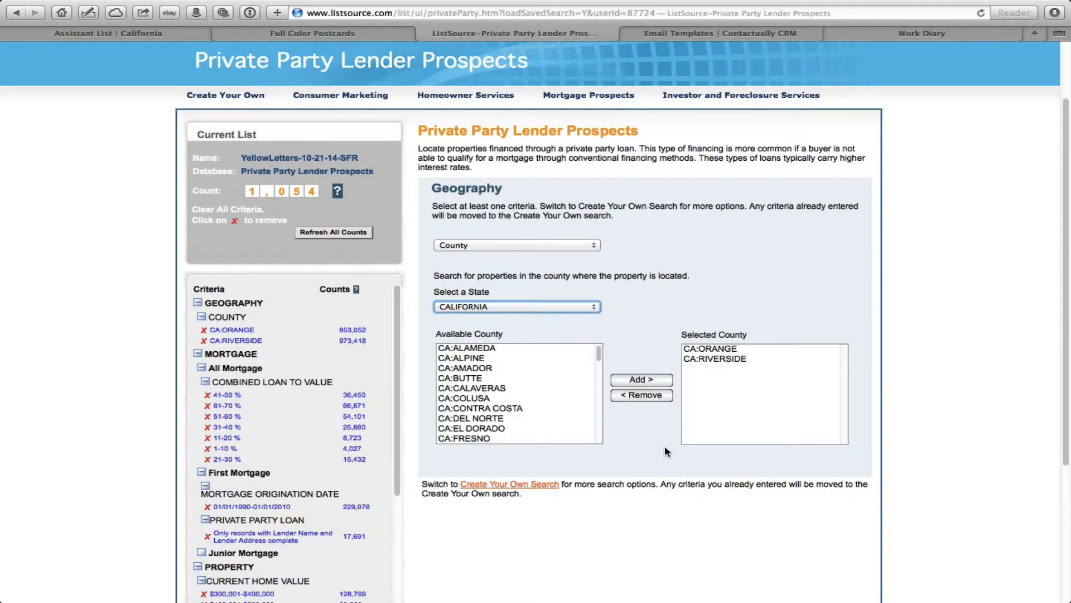
pyautogui.scroll(-5, 664, 451)
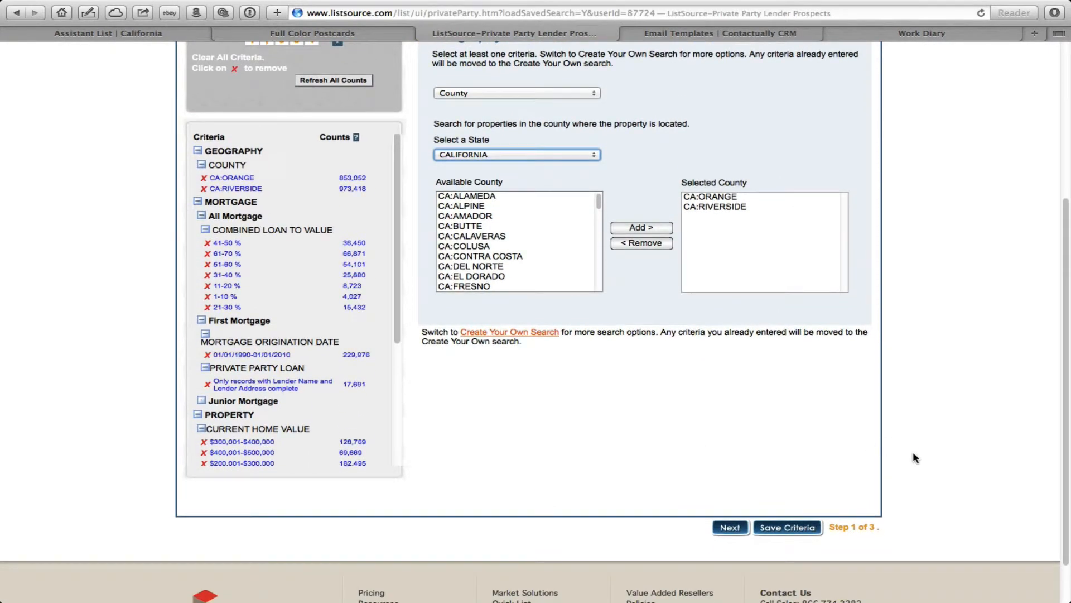
pyautogui.scroll(2, 914, 456)
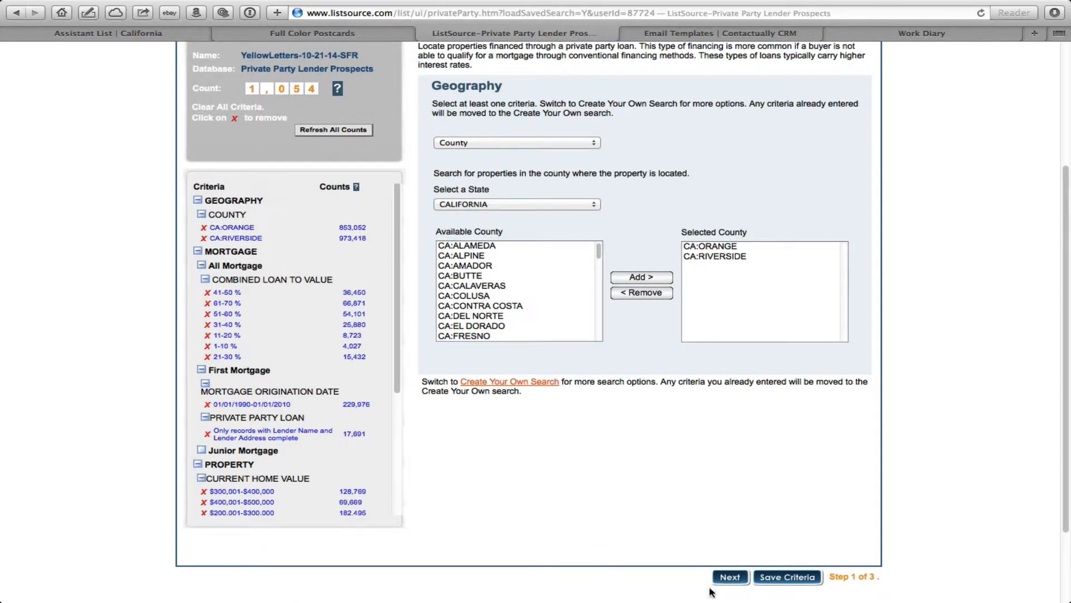
# - Advance to the suggested selections and examine the private party loan, combined loan-to-value, mortgage origination date and mortgage amount criteria
pyautogui.click(729, 576)
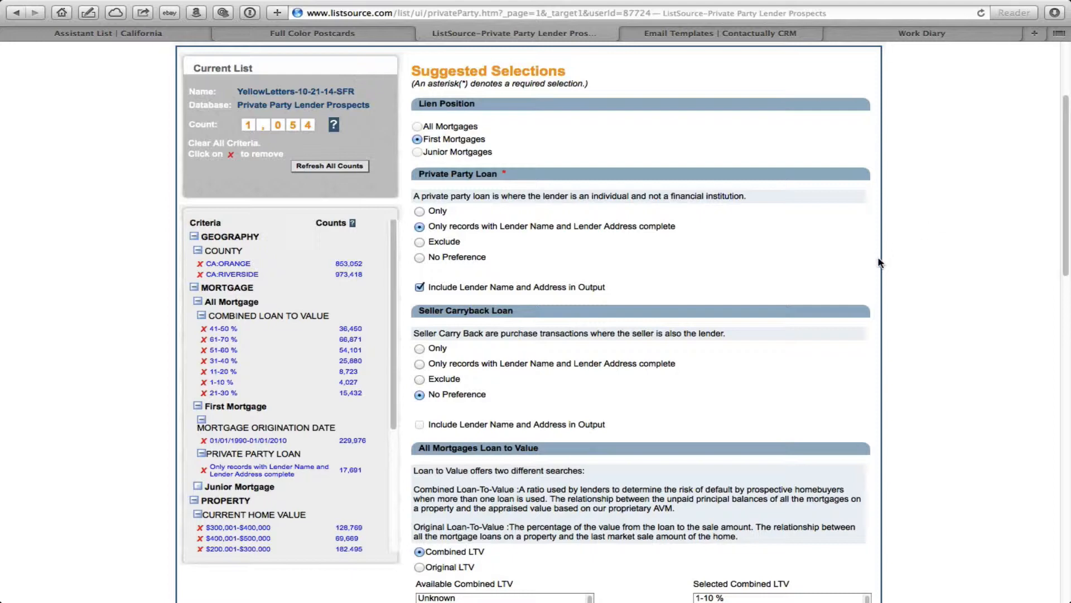
pyautogui.scroll(-5, 878, 262)
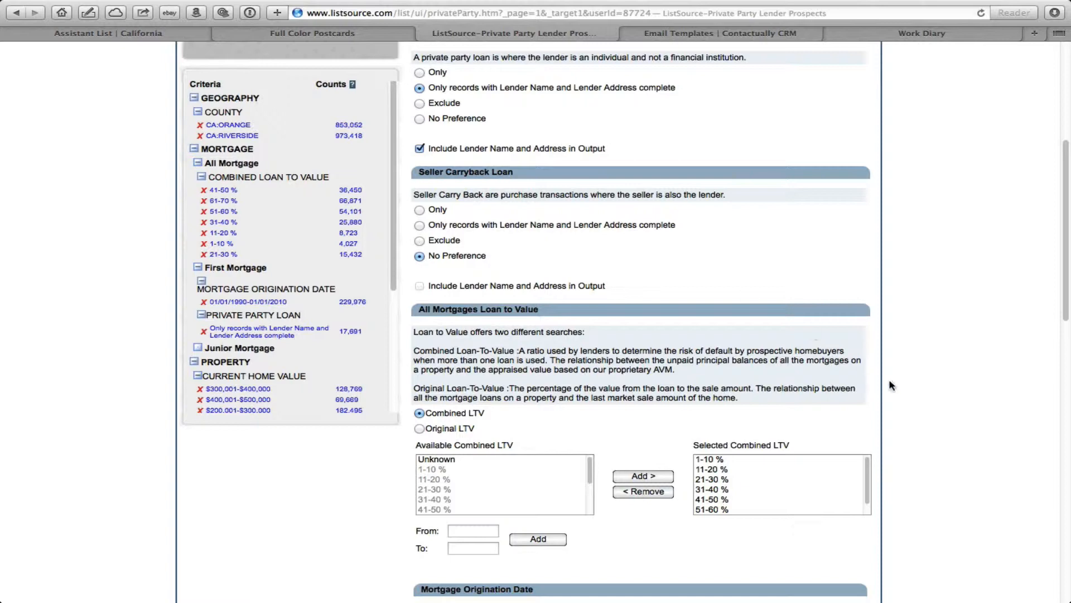
pyautogui.scroll(-2, 897, 393)
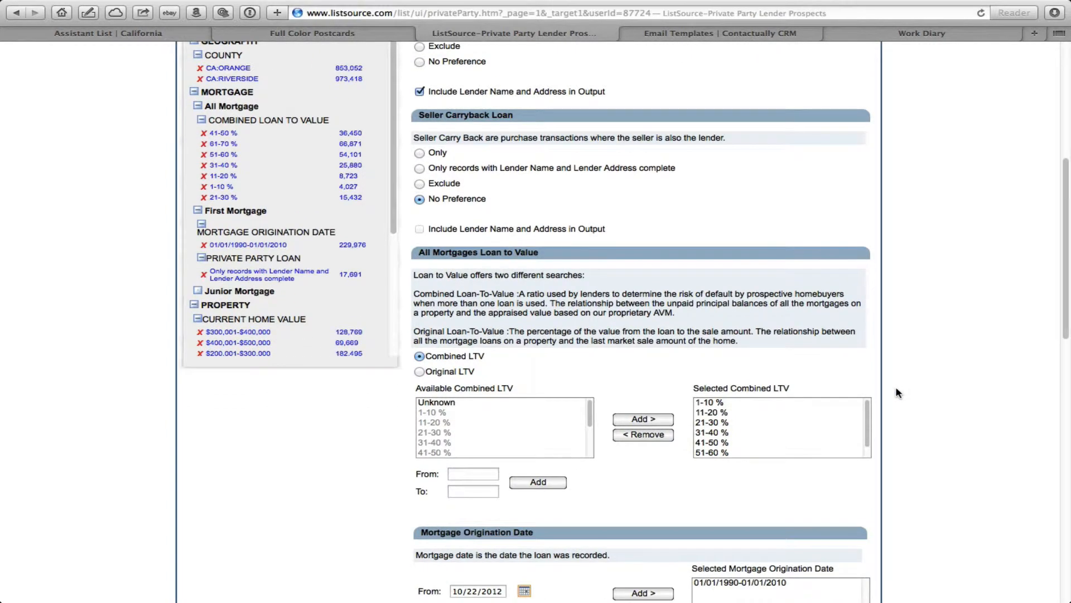
pyautogui.scroll(-2, 897, 393)
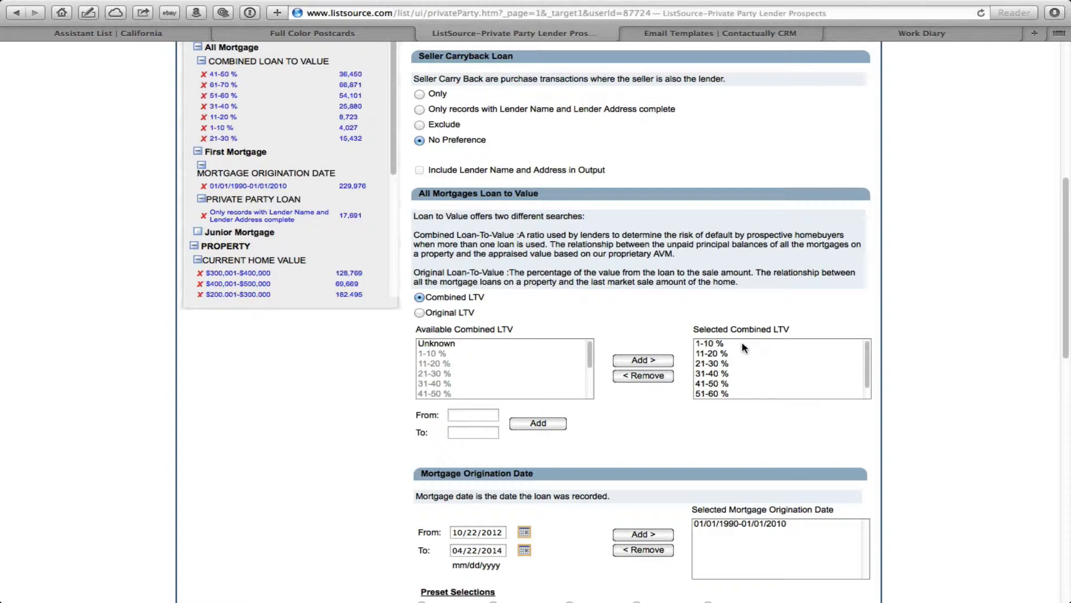
pyautogui.scroll(-3, 742, 347)
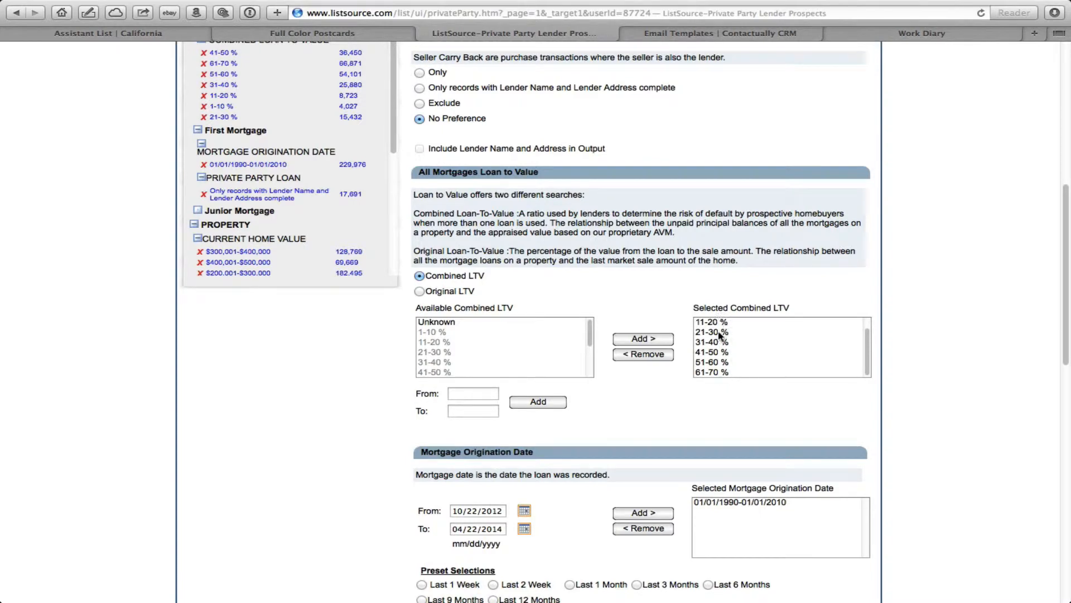
pyautogui.scroll(-3, 765, 370)
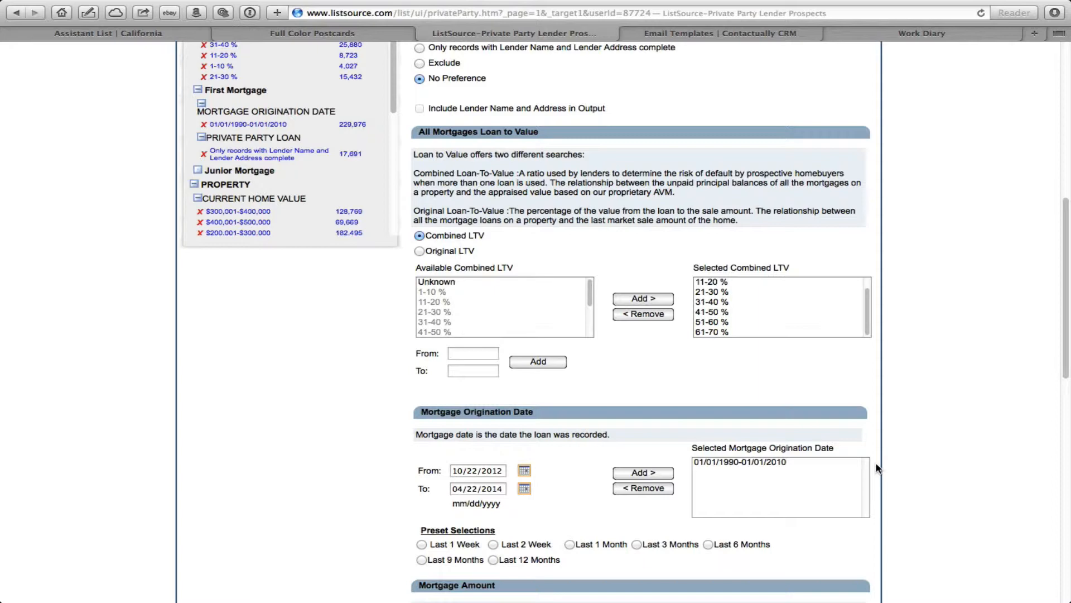
pyautogui.scroll(-2, 876, 468)
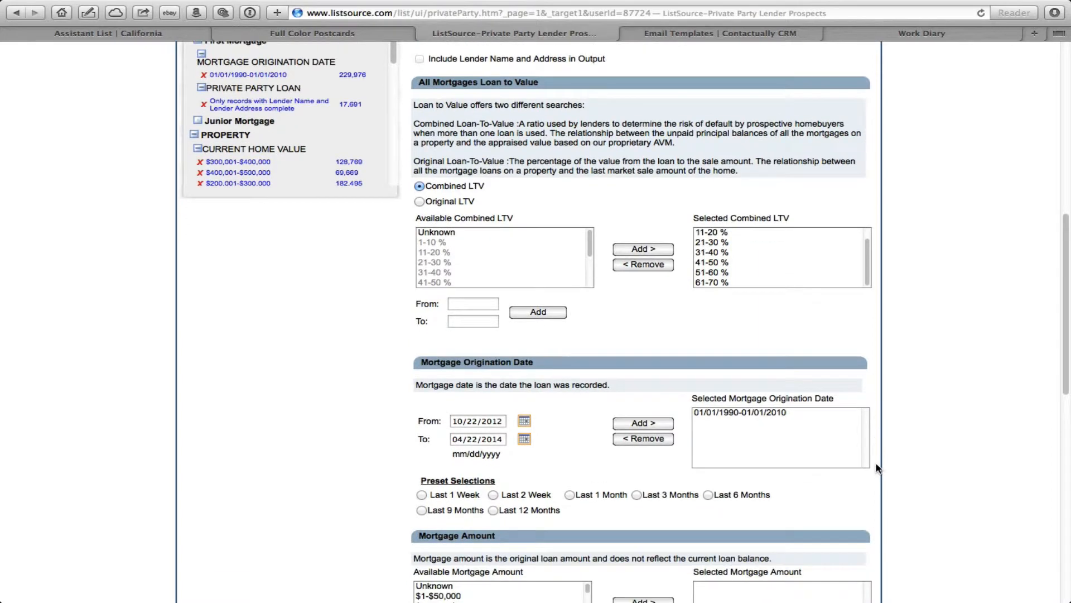
pyautogui.scroll(-5, 876, 468)
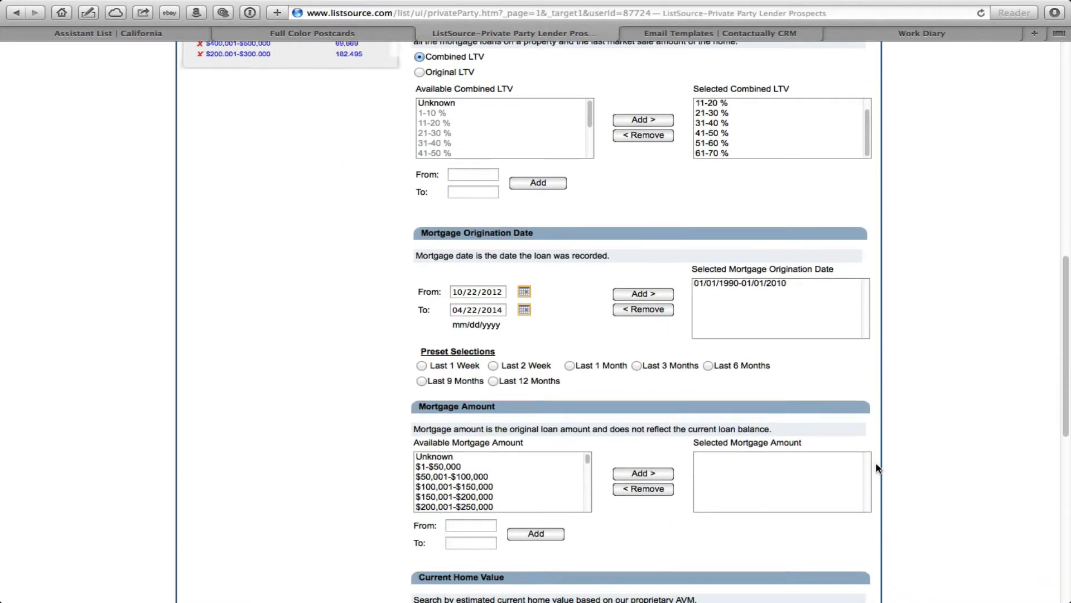
pyautogui.scroll(-1, 876, 467)
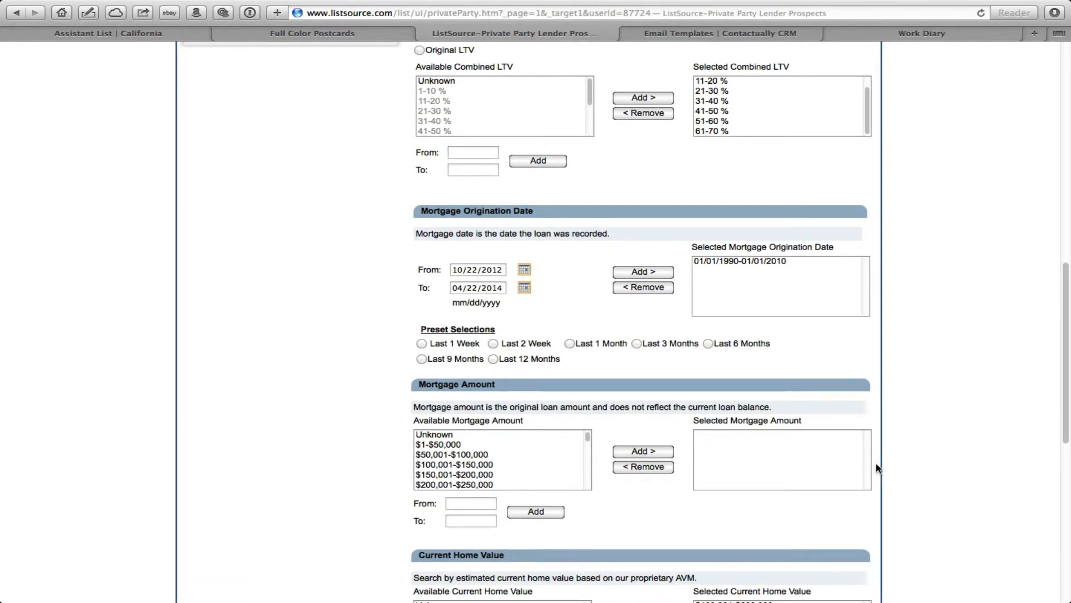
pyautogui.scroll(-1, 876, 468)
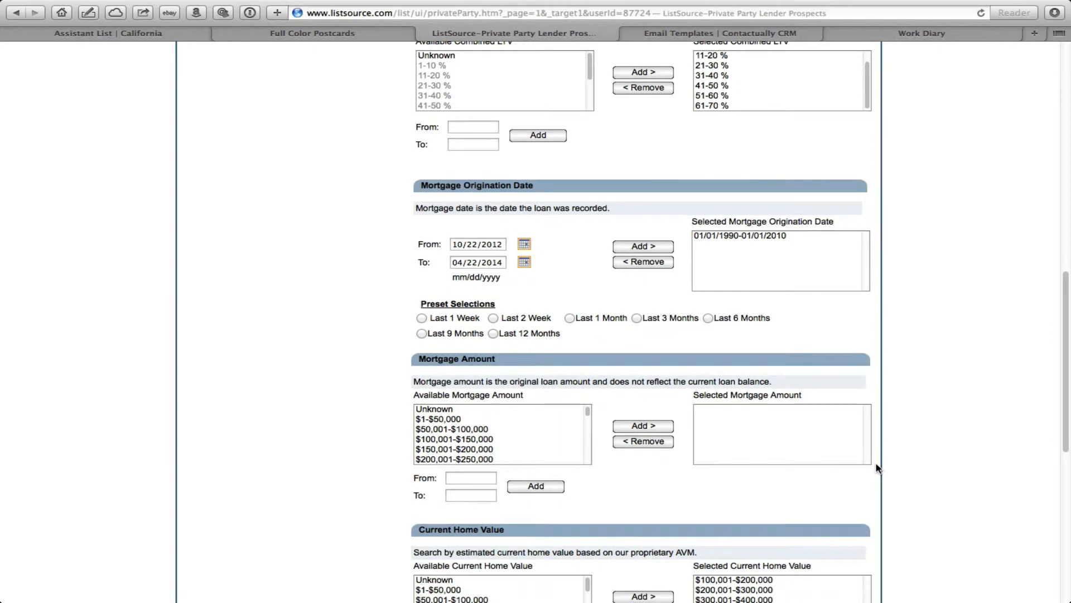
# - Examine the current home value and property type criteria, including the other available property types
pyautogui.scroll(-5, 876, 468)
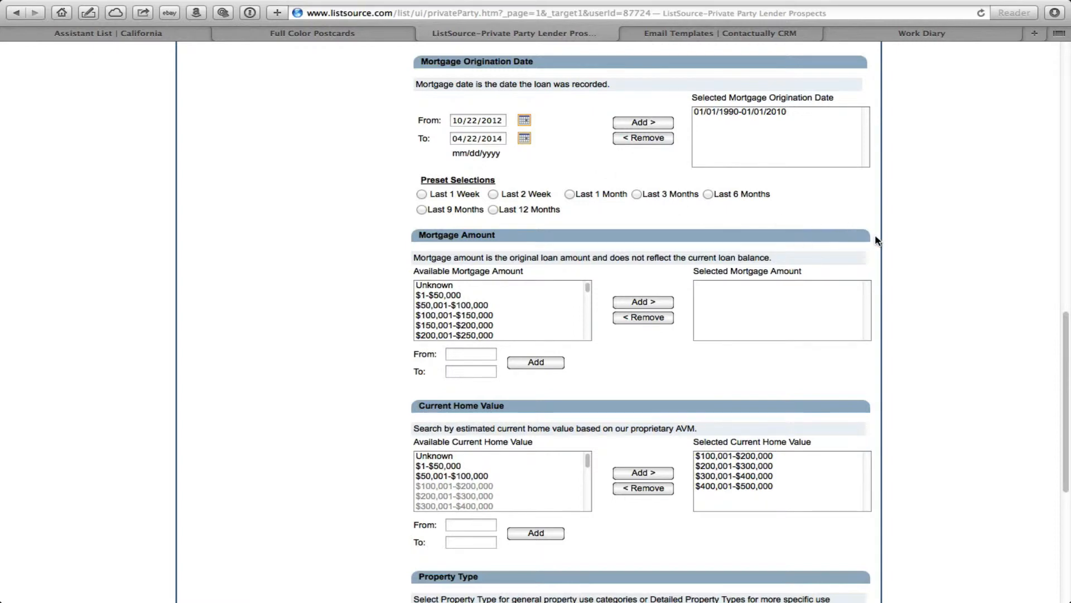
pyautogui.scroll(-5, 888, 223)
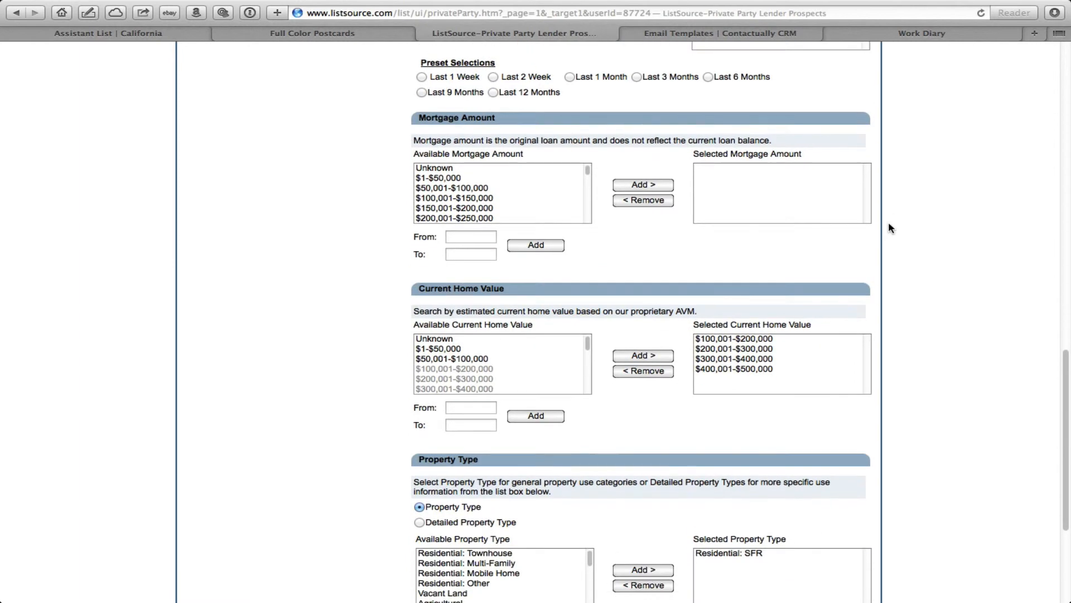
pyautogui.scroll(-2, 889, 223)
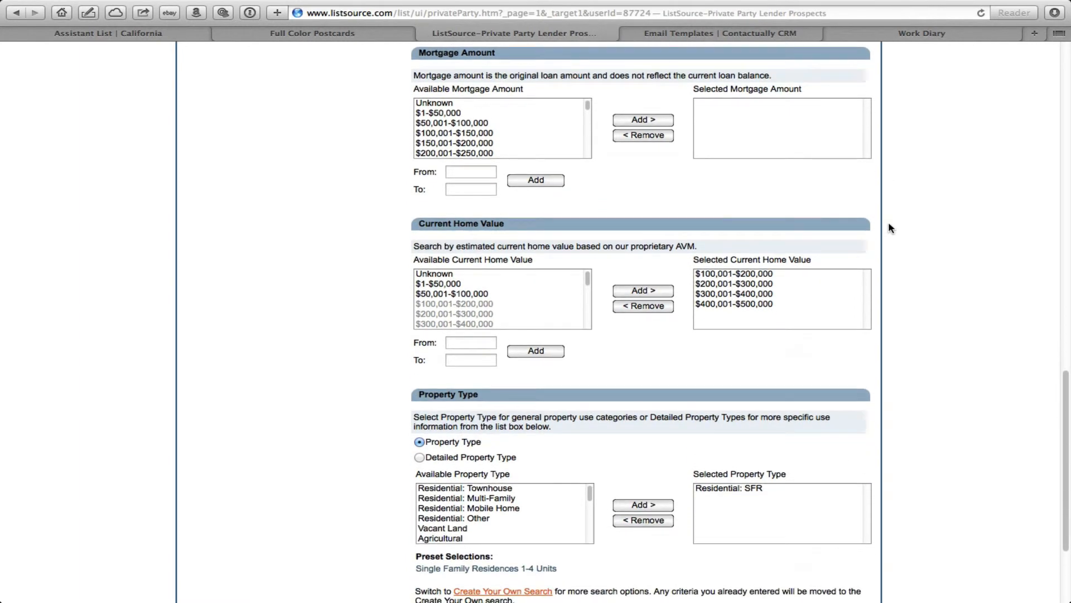
pyautogui.scroll(-3, 768, 262)
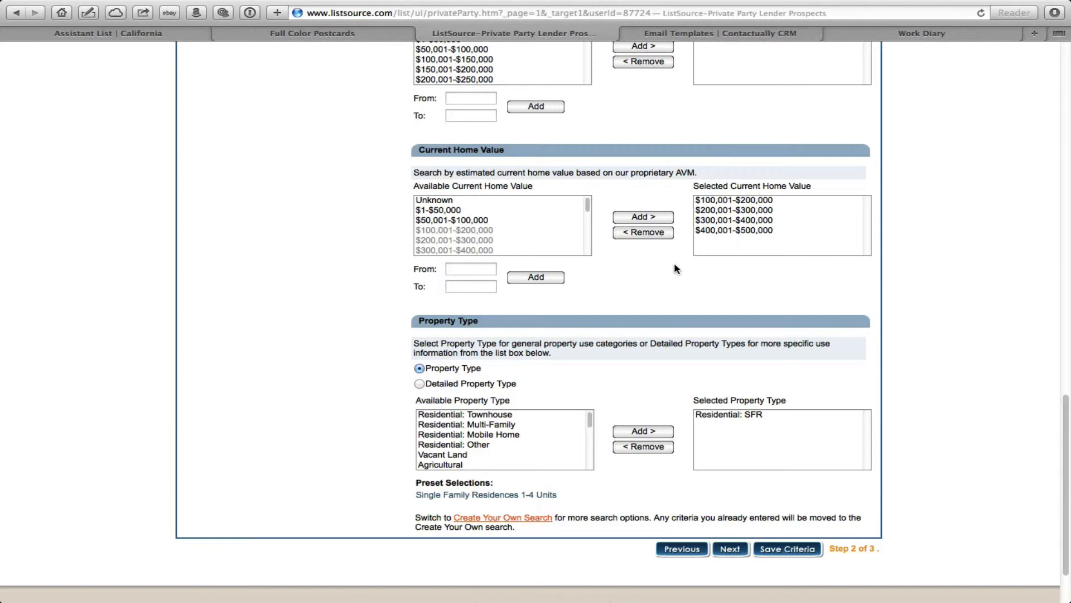
pyautogui.scroll(1, 748, 278)
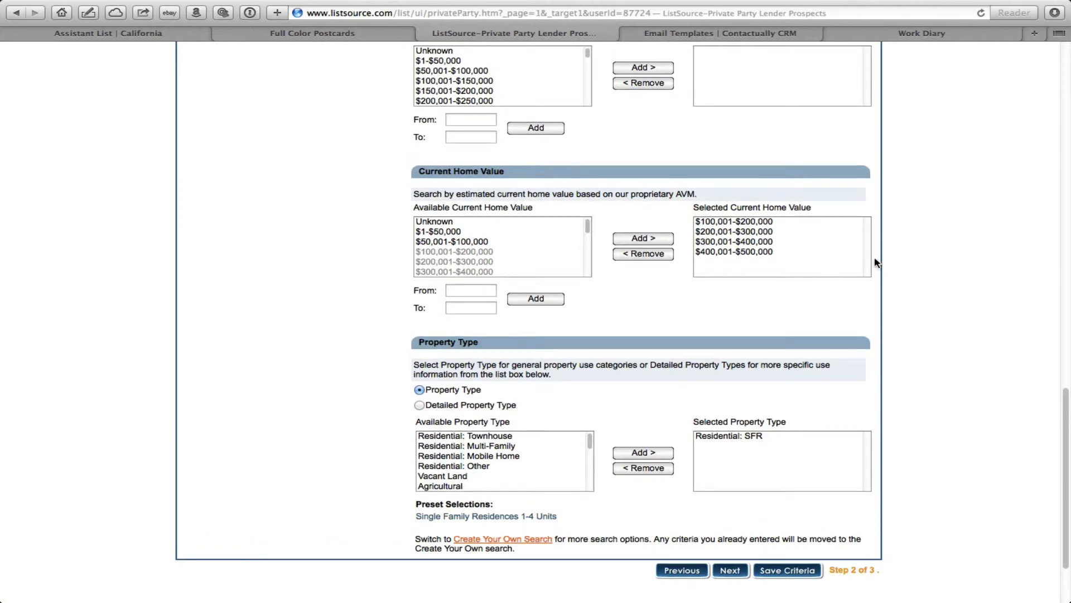
pyautogui.scroll(-1, 875, 263)
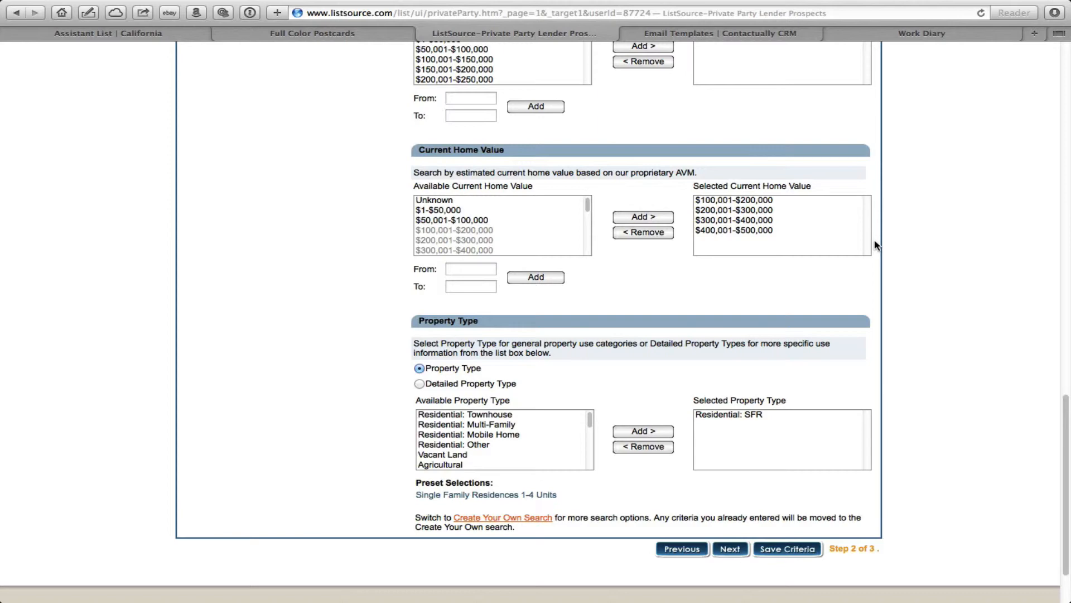
pyautogui.scroll(-2, 875, 244)
pyautogui.scroll(-2, 875, 244)
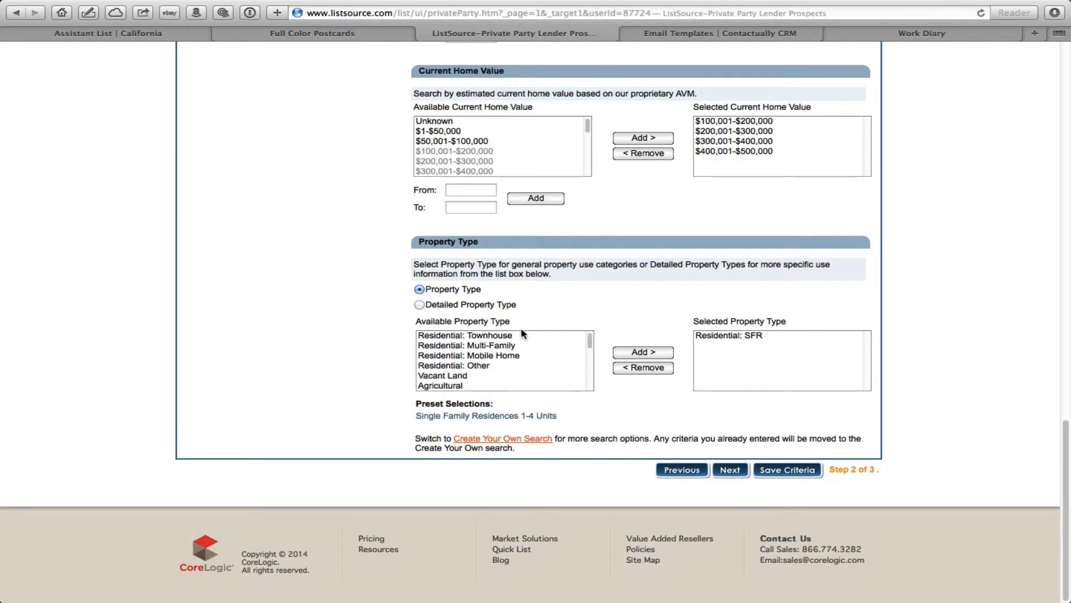
pyautogui.scroll(-5, 542, 348)
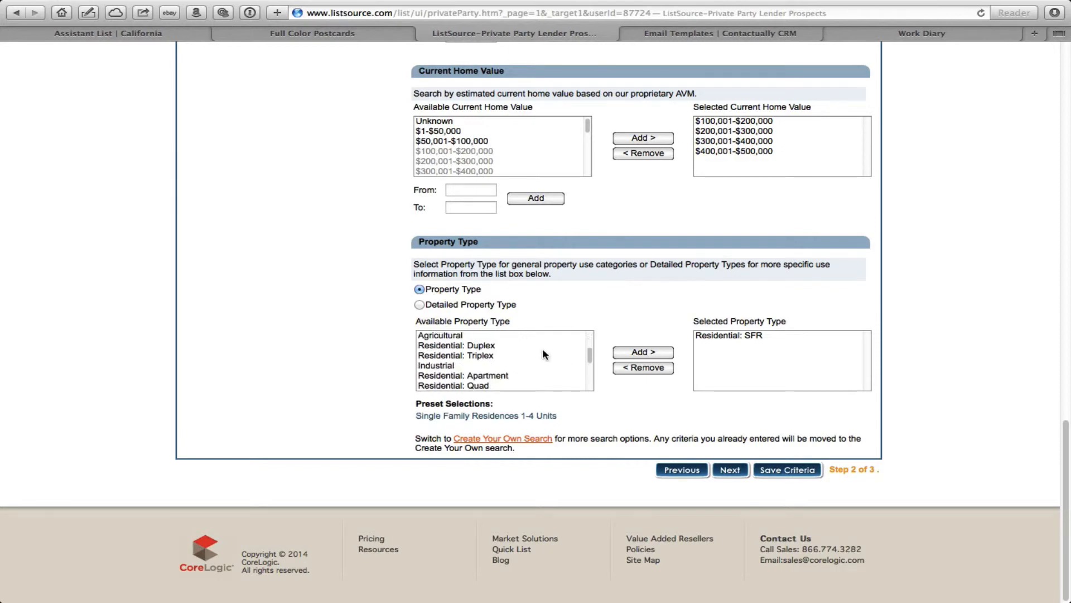
pyautogui.scroll(-2, 542, 349)
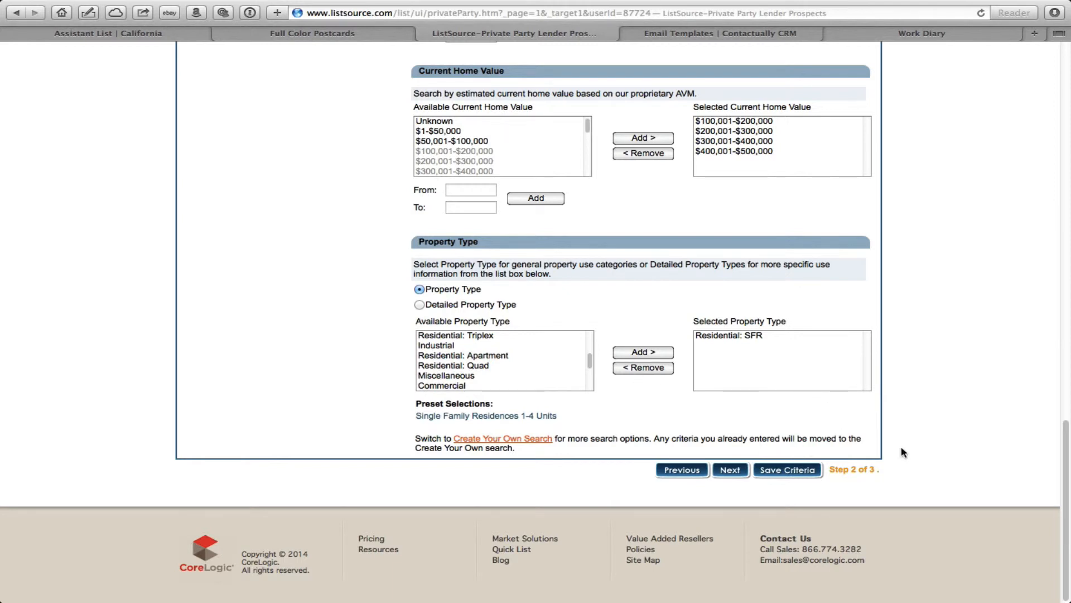
# - Advance to the search options and review the owner-occupied, trustee-owned, corporate-owned and address completeness settings
pyautogui.click(730, 471)
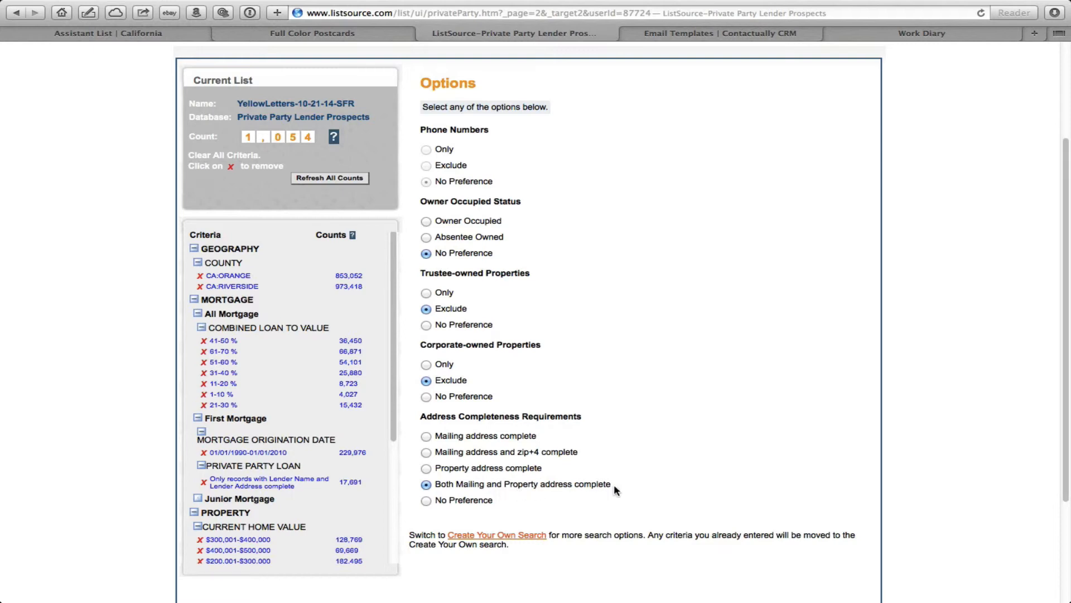
pyautogui.scroll(-5, 614, 484)
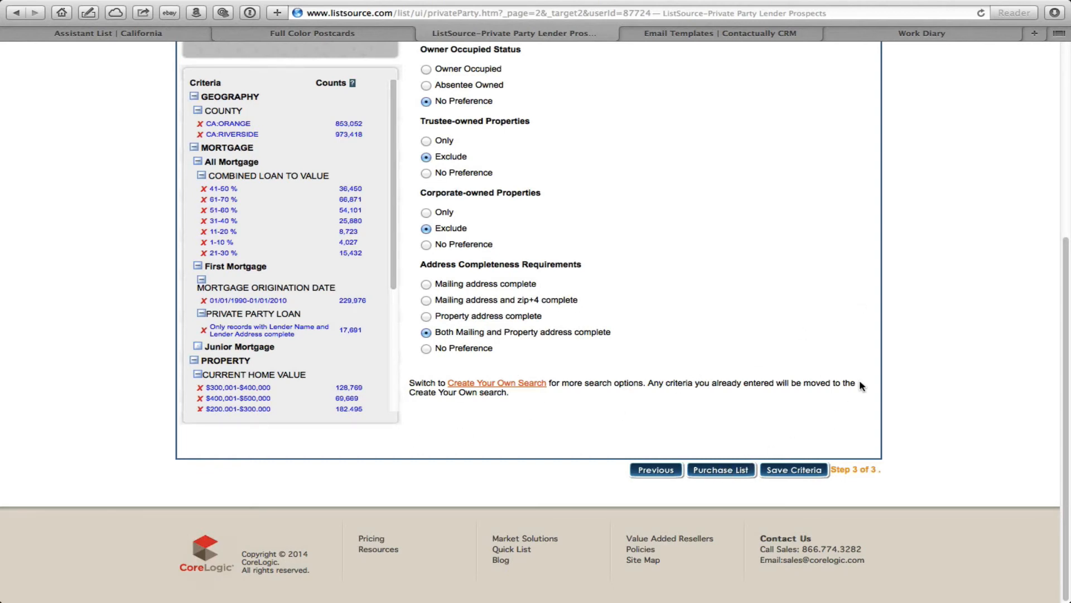
pyautogui.scroll(5, 859, 382)
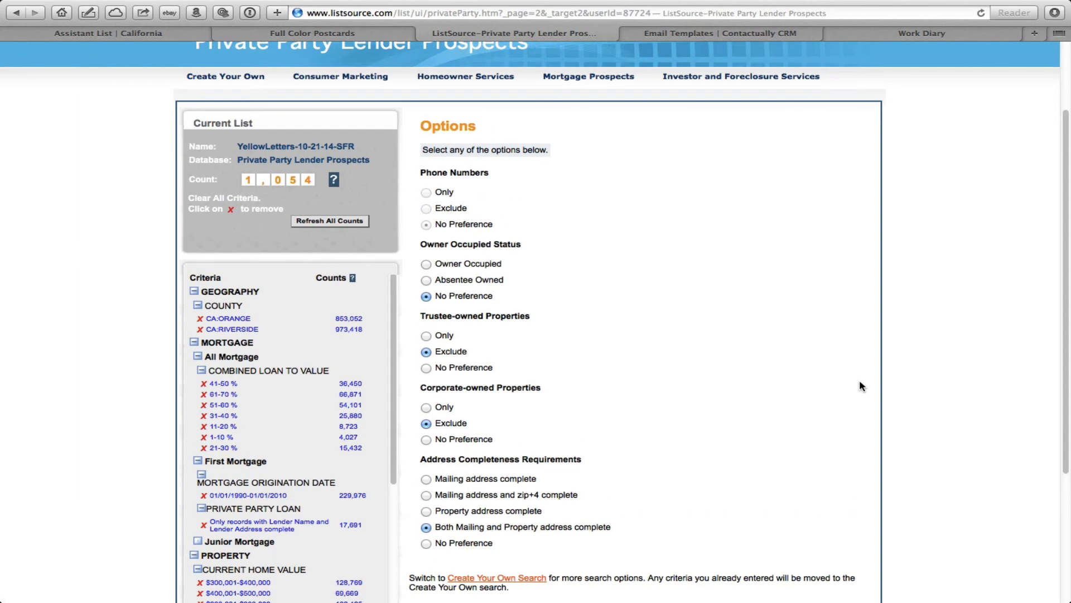
pyautogui.scroll(2, 862, 385)
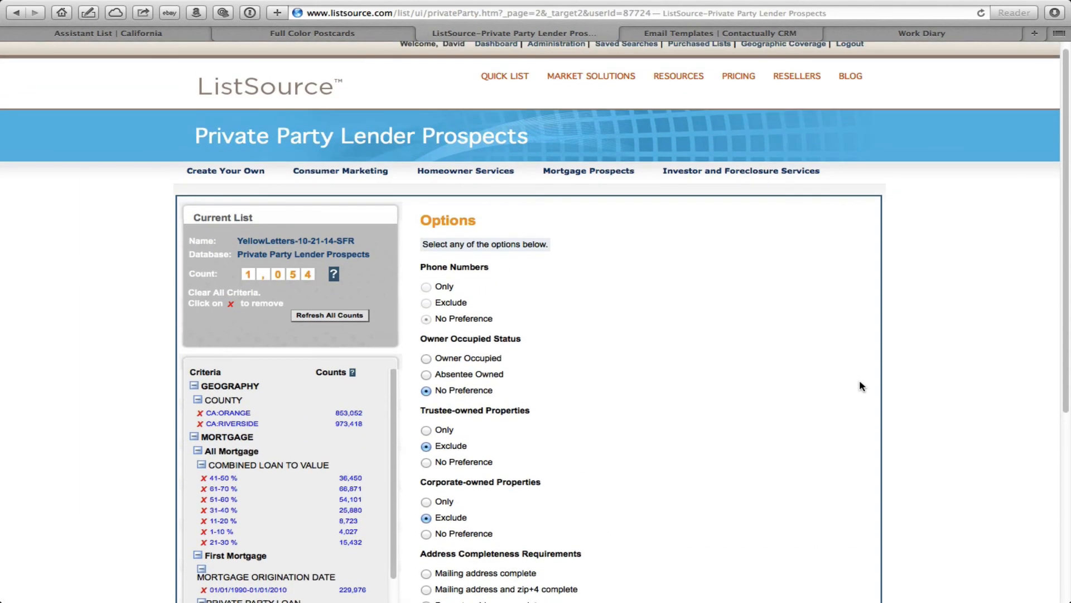
pyautogui.scroll(1, 859, 381)
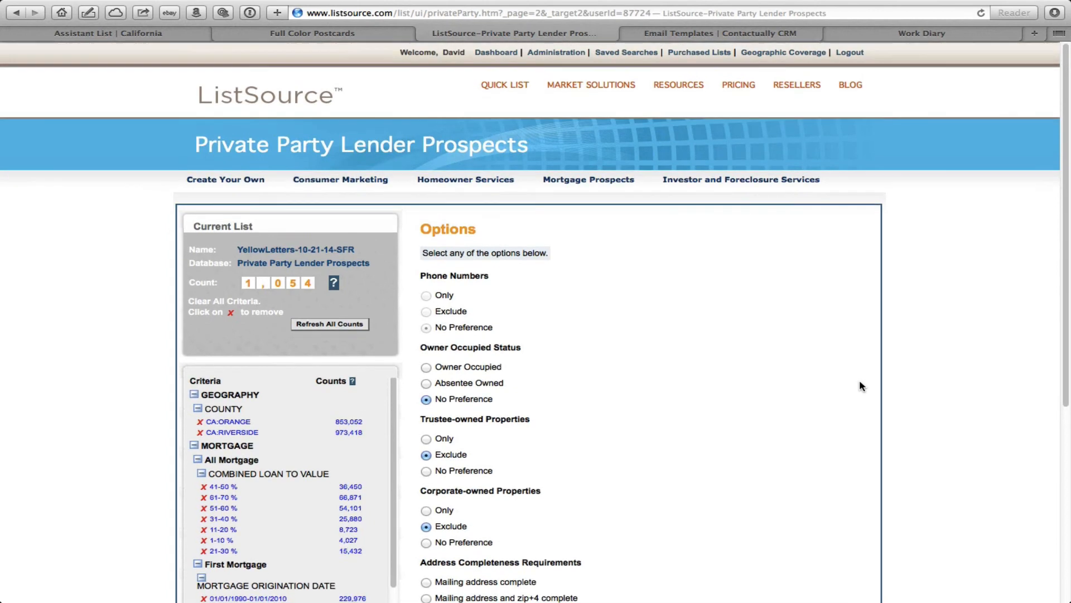